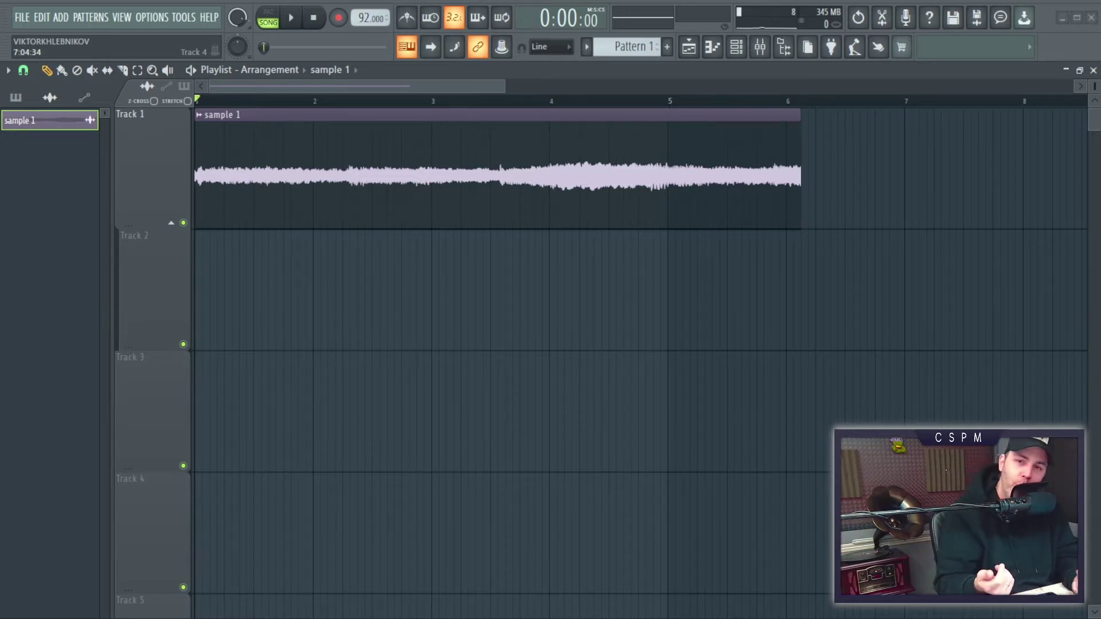
Play the sample 1 clip to hear it at its original pitch.
scroll(363, 187, "down", 3)
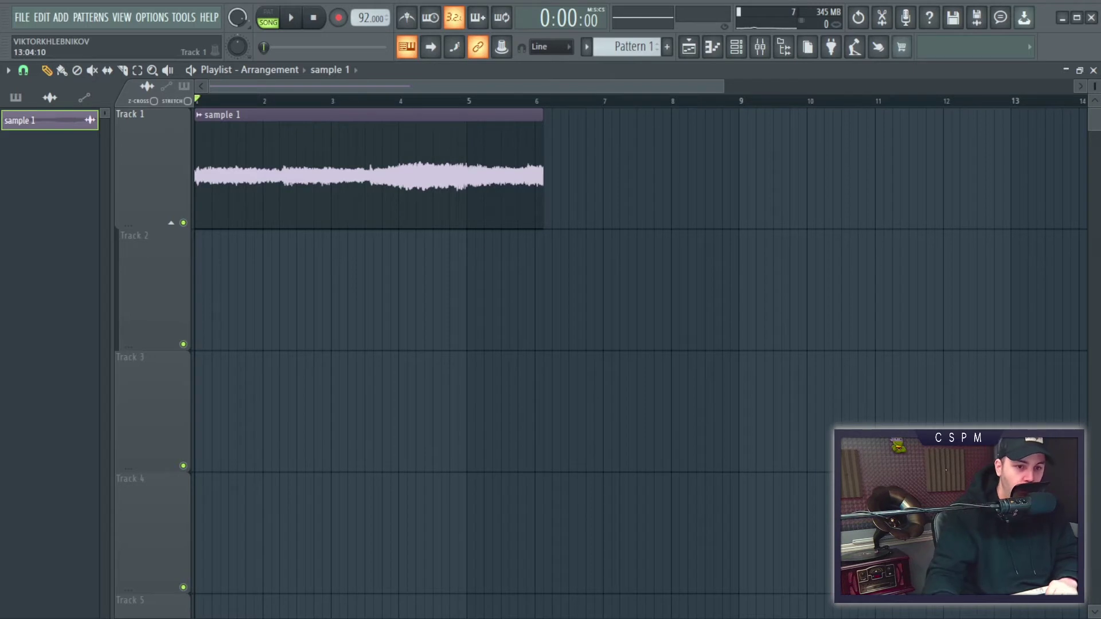
left_click(290, 17)
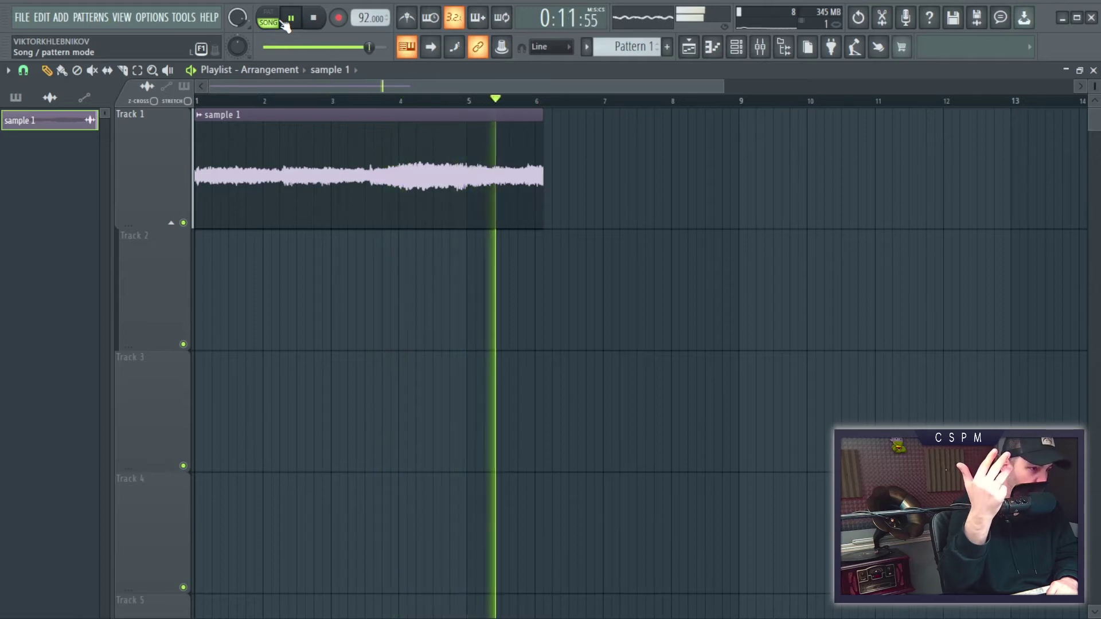
key("space")
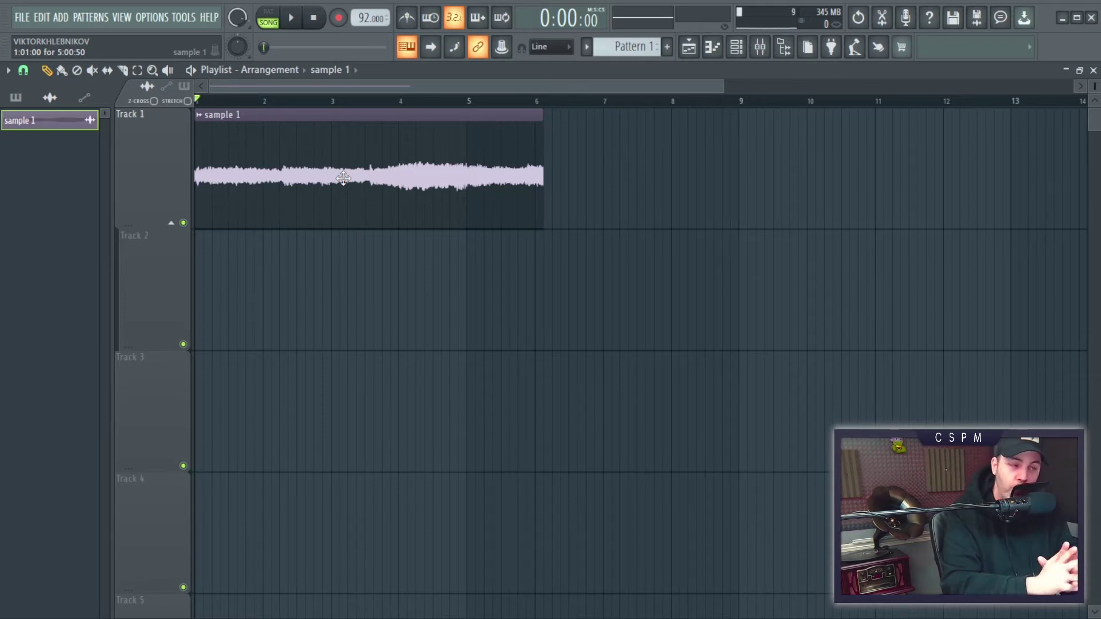
Lower the project tempo to 71.739 BPM so that sample 1 spans exactly four bars.
left_click_drag(723, 86, 446, 88)
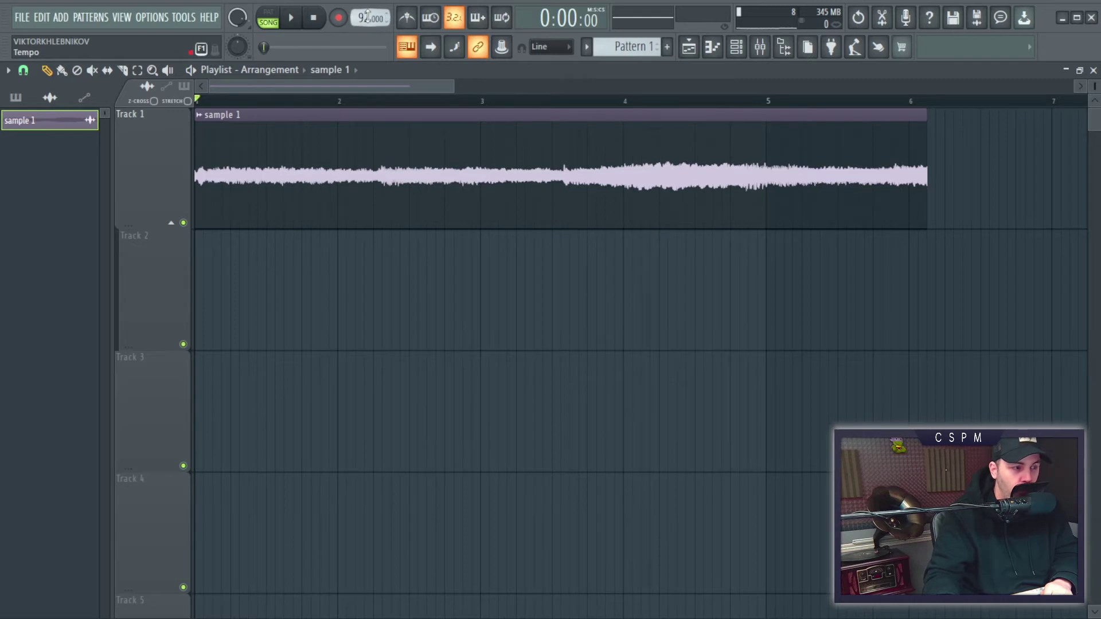
left_click_drag(370, 18, 370, 56)
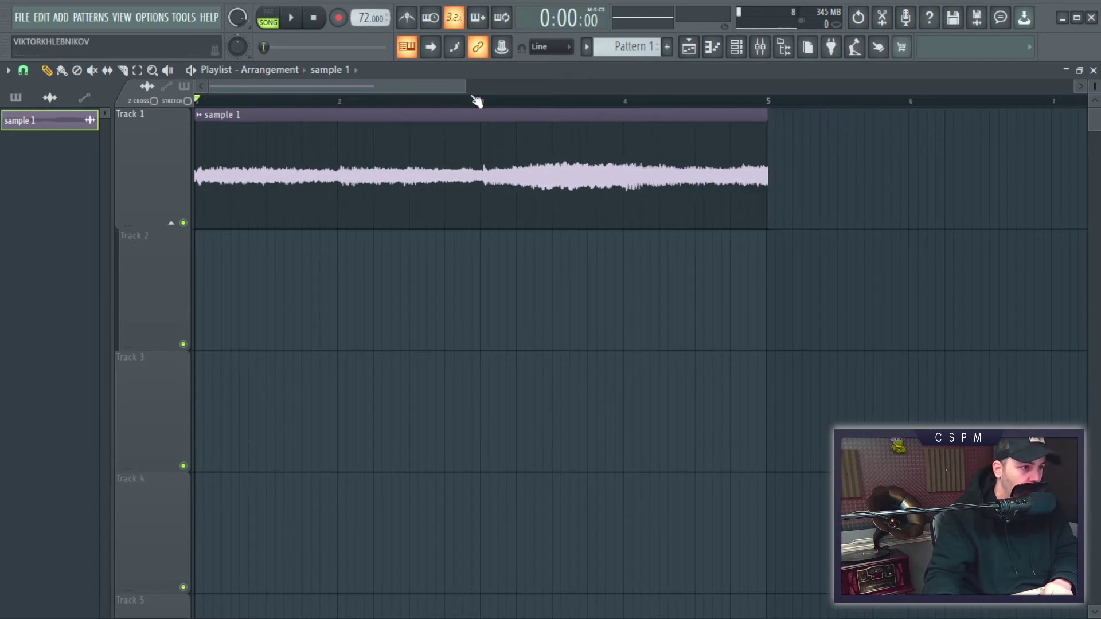
left_click_drag(468, 89, 395, 85)
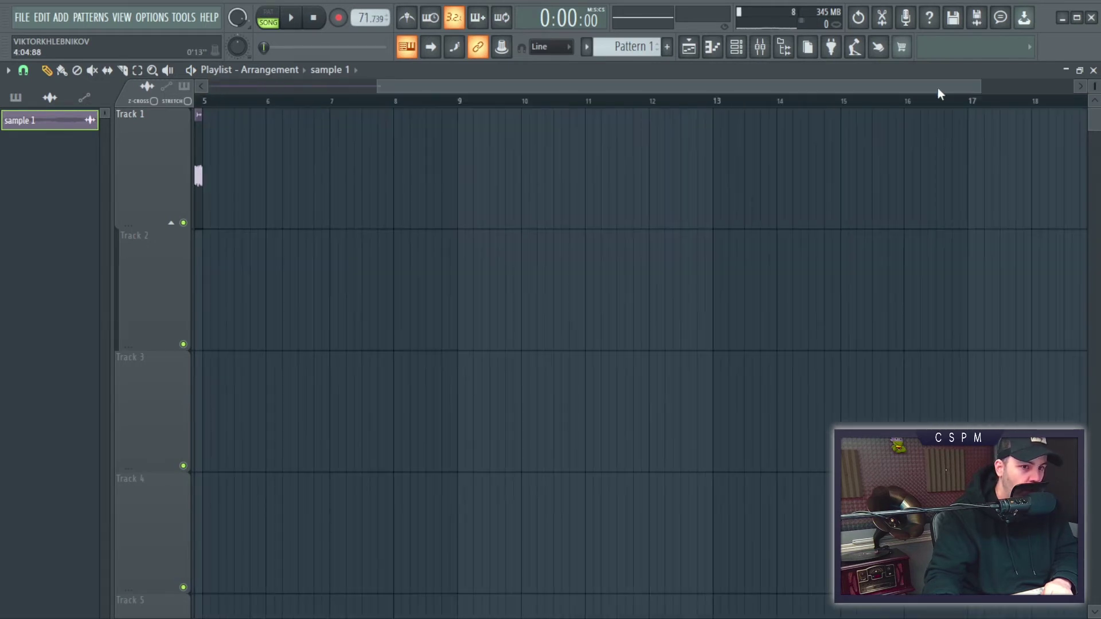
Place a second copy of sample 1 at bar 5 on Track 1 and make it unique as a sample.
left_click_drag(938, 87, 407, 119)
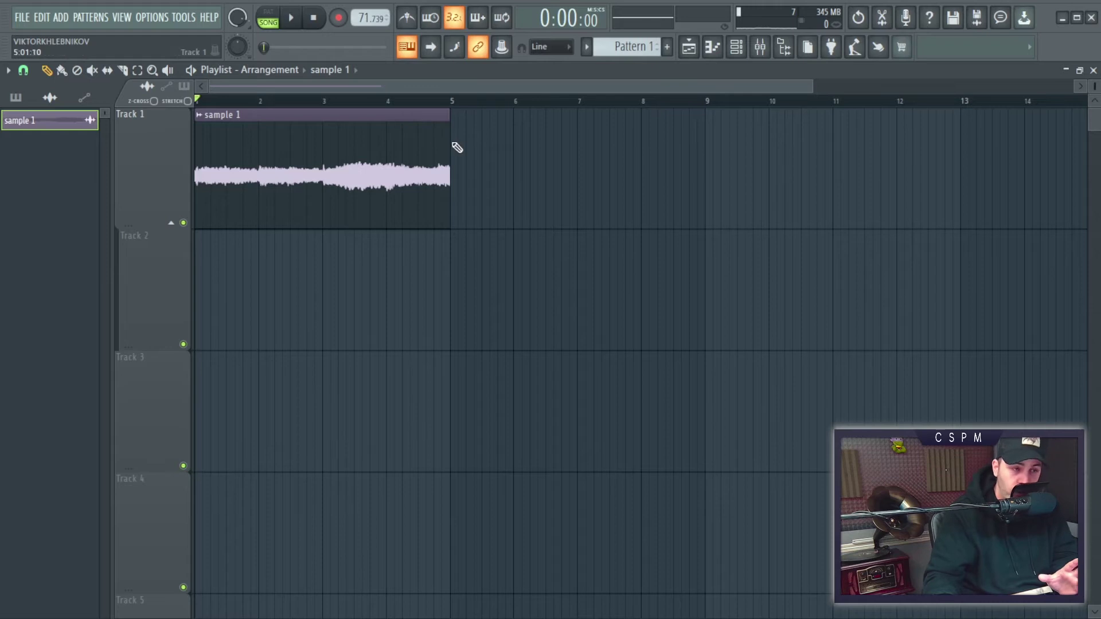
left_click_drag(471, 148, 458, 150)
left_click_drag(625, 179, 576, 179)
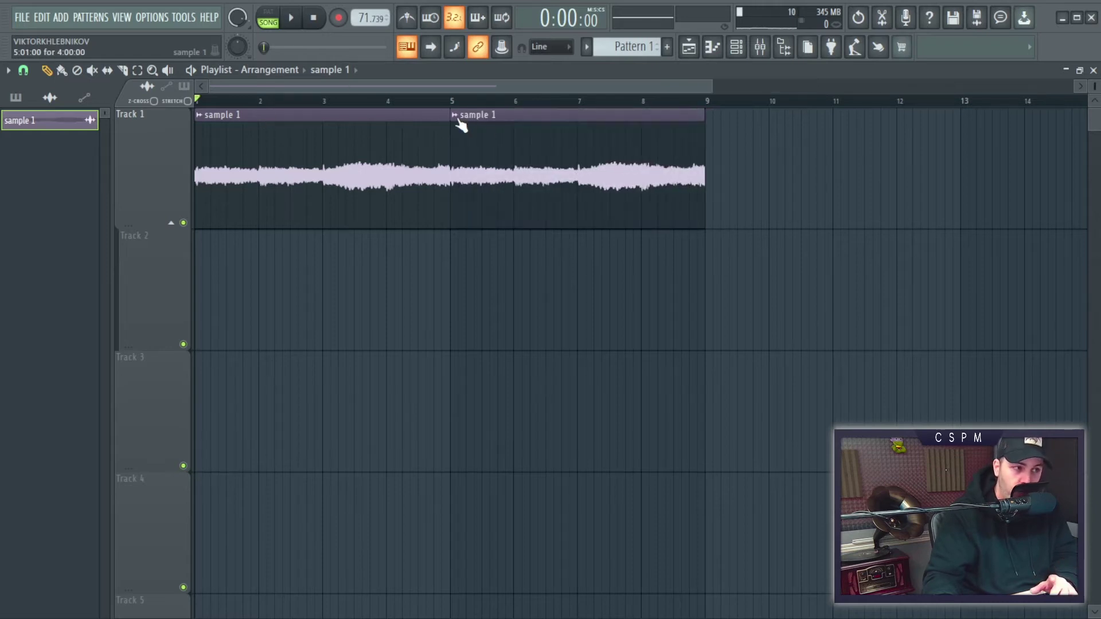
left_click(454, 116)
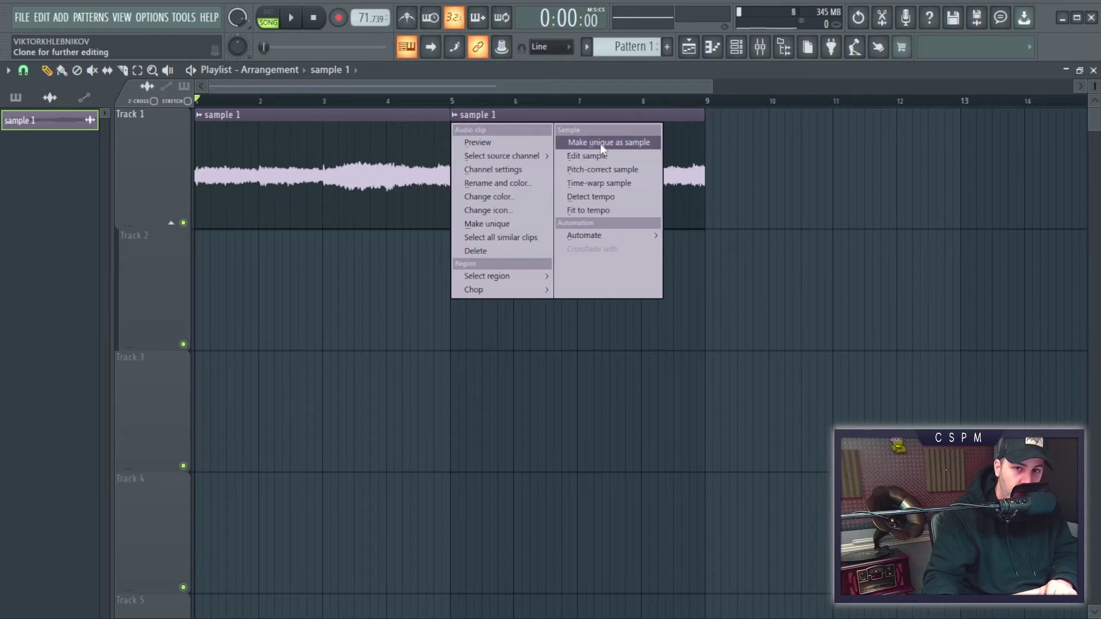
left_click(602, 147)
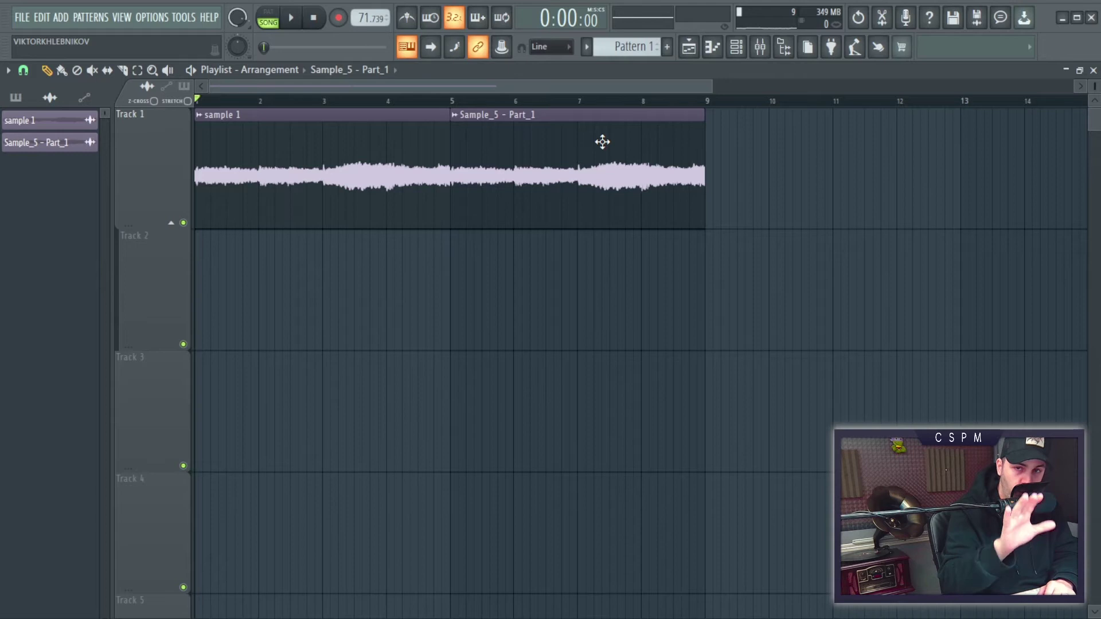
Place a third copy of the clip at bar 9 on Track 1 and make it unique as a sample.
left_click(499, 142)
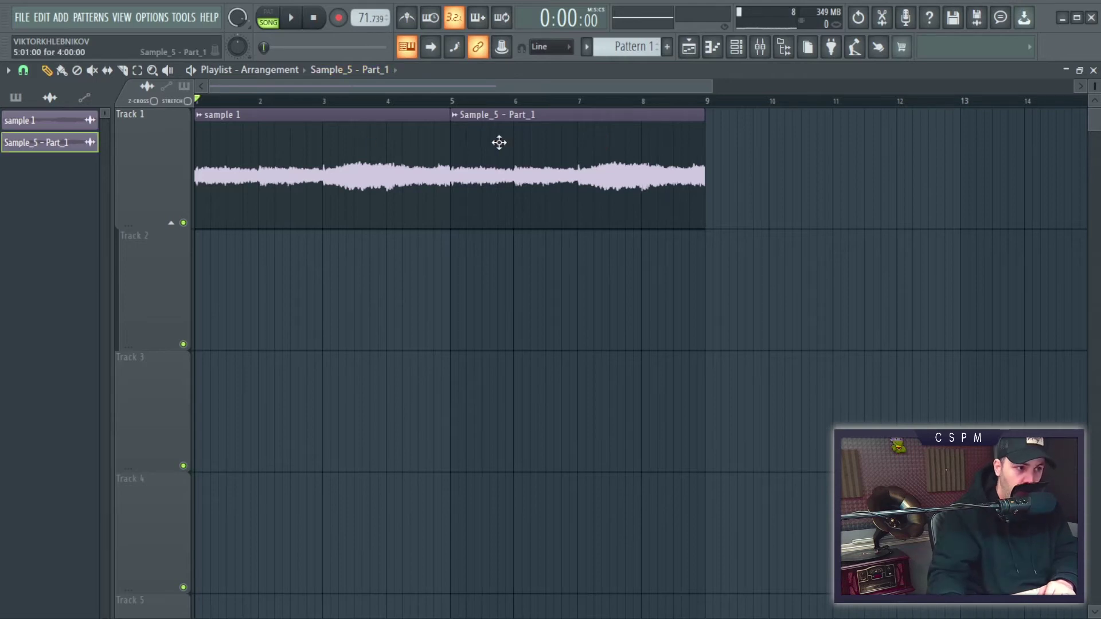
left_click(717, 132)
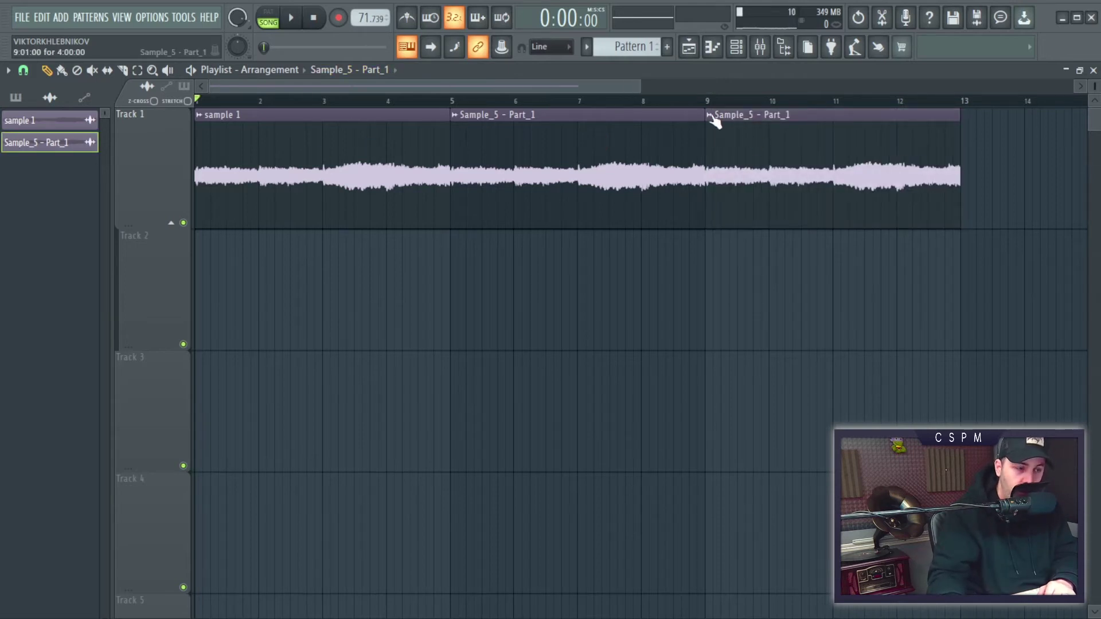
left_click(711, 116)
left_click(845, 141)
key("Return")
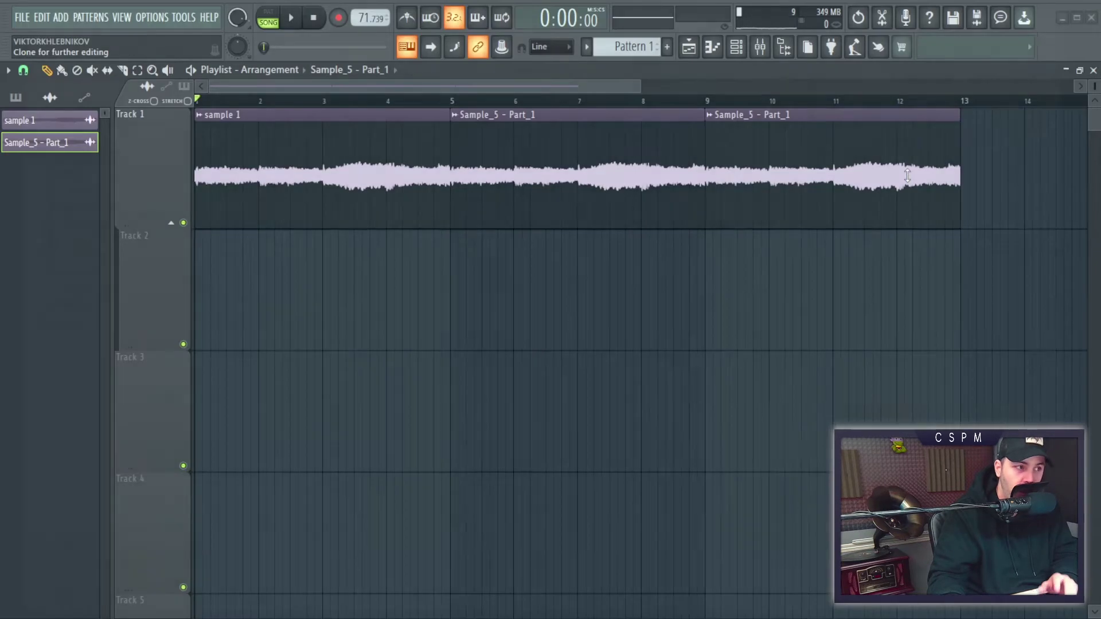
Rename the three clips on Track 1 in order as Sample 1, Sample 2 and Sample 3.
left_click(251, 143)
key("F2")
key("Right")
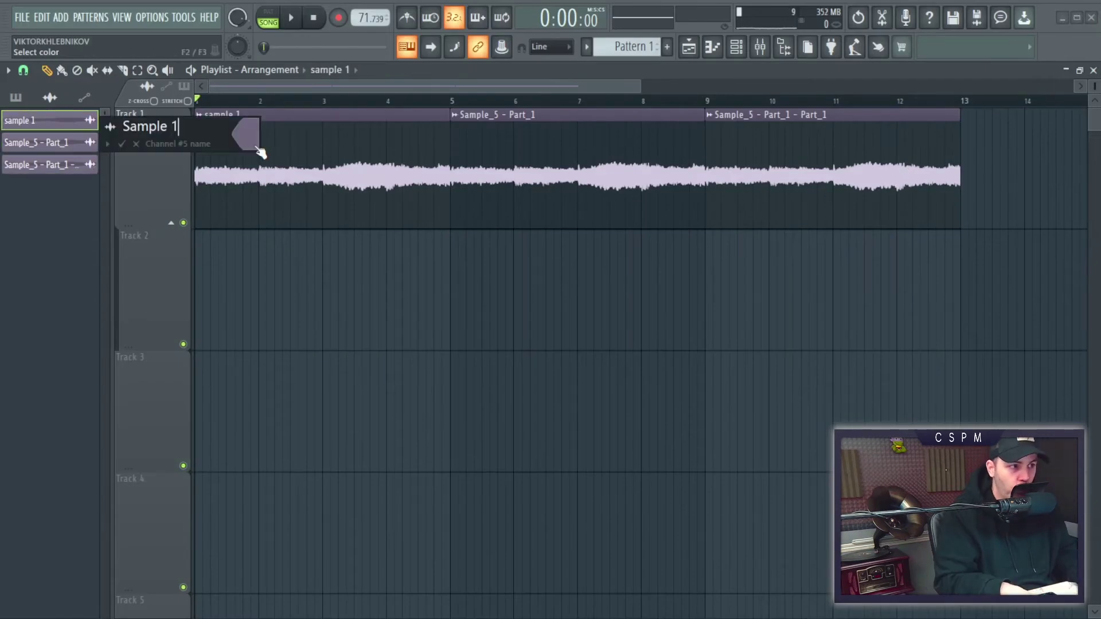
key("Tab")
type("Sample 2")
key("Tab")
type("Sample 3")
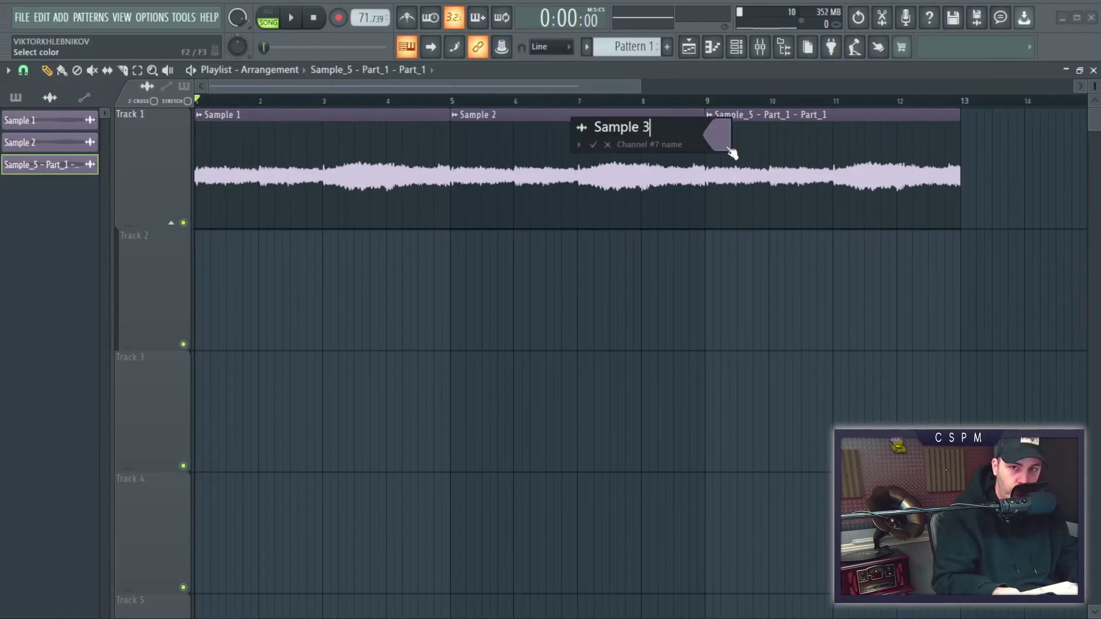
key("Return")
Set the time-stretching pitch of Sample 3 to +500 cents and close its channel settings.
left_click(613, 152)
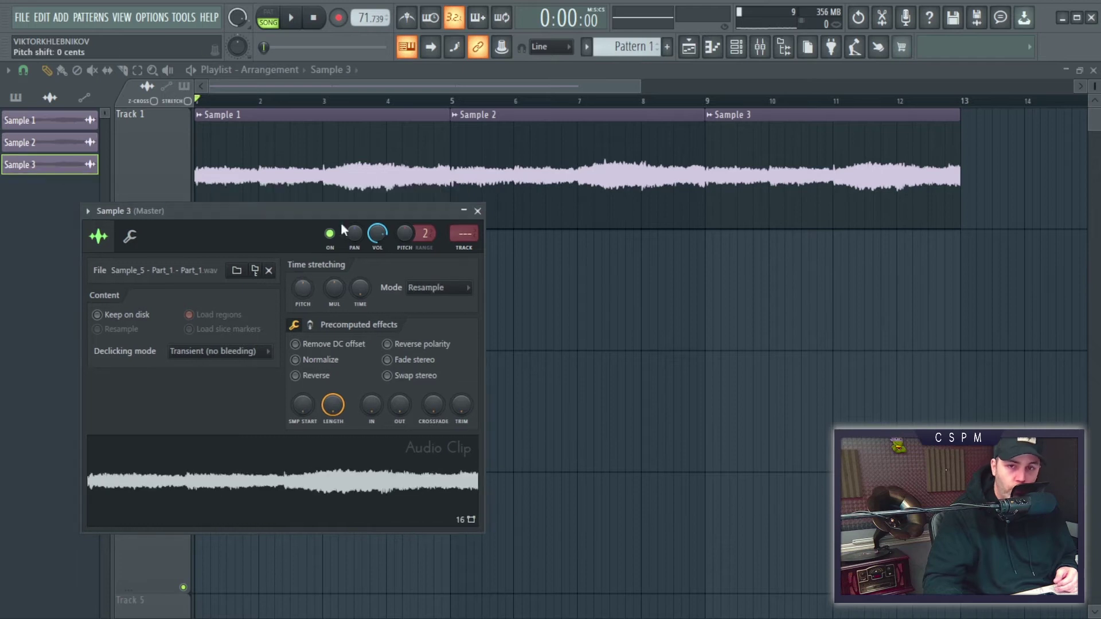
left_click_drag(347, 210, 575, 172)
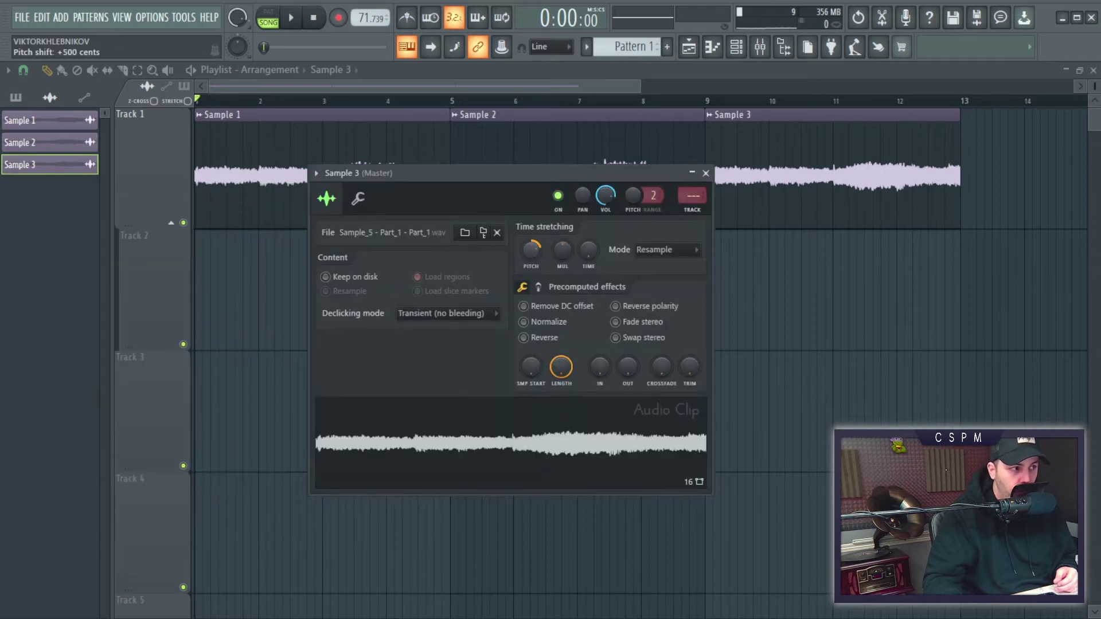
left_click(706, 173)
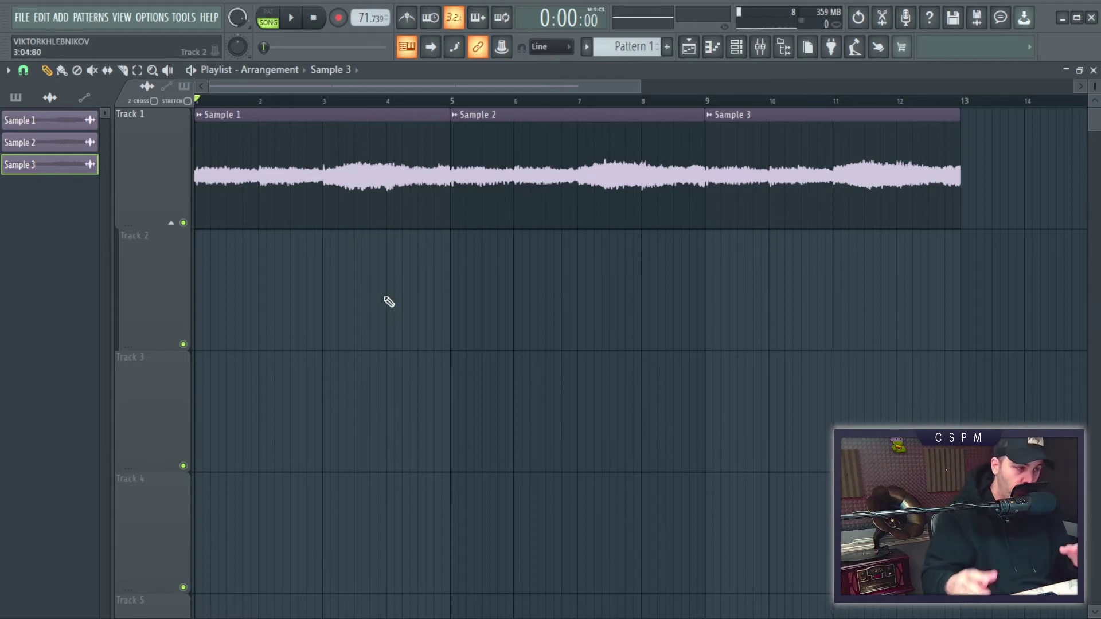
Consolidate Track 1 into a single audio clip and delete the three muted source clips from Track 2.
right_click(160, 163)
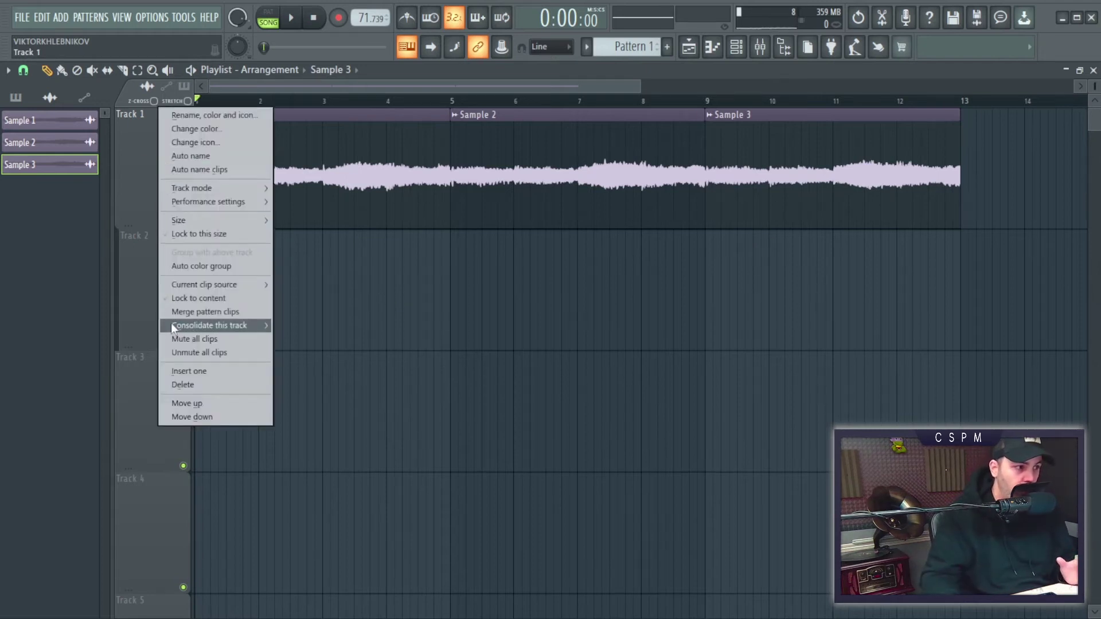
mouse_move(217, 325)
left_click(297, 325)
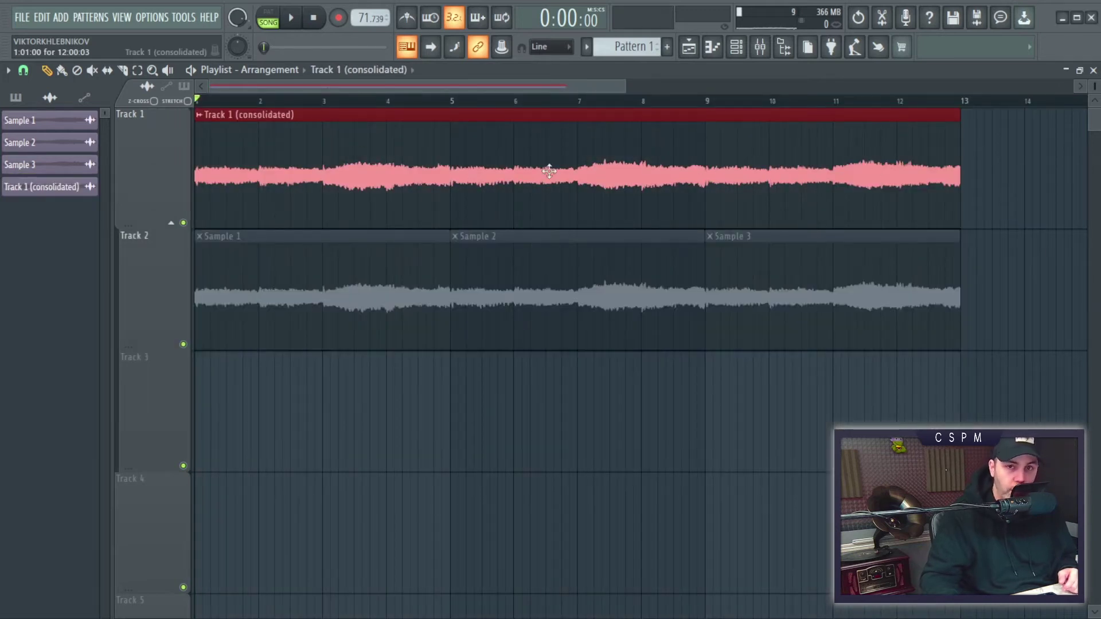
right_click(952, 314)
right_click(573, 317)
right_click(321, 320)
Rename the consolidated clip as Total and remove the unused sample clips from the project.
left_click(442, 140)
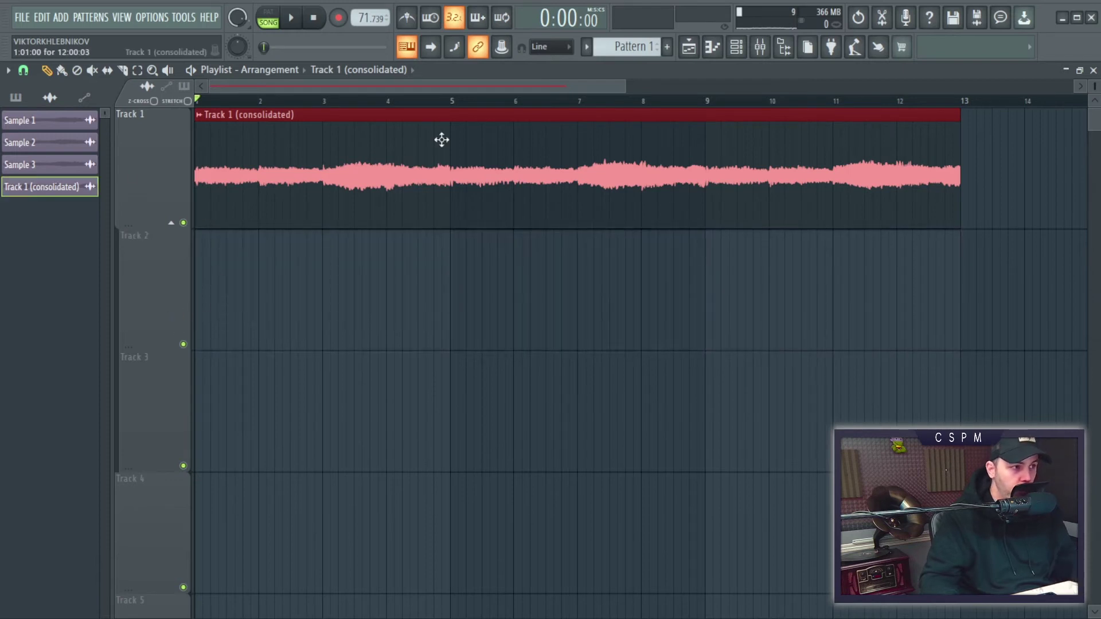
key("F2")
type("Total")
key("Return")
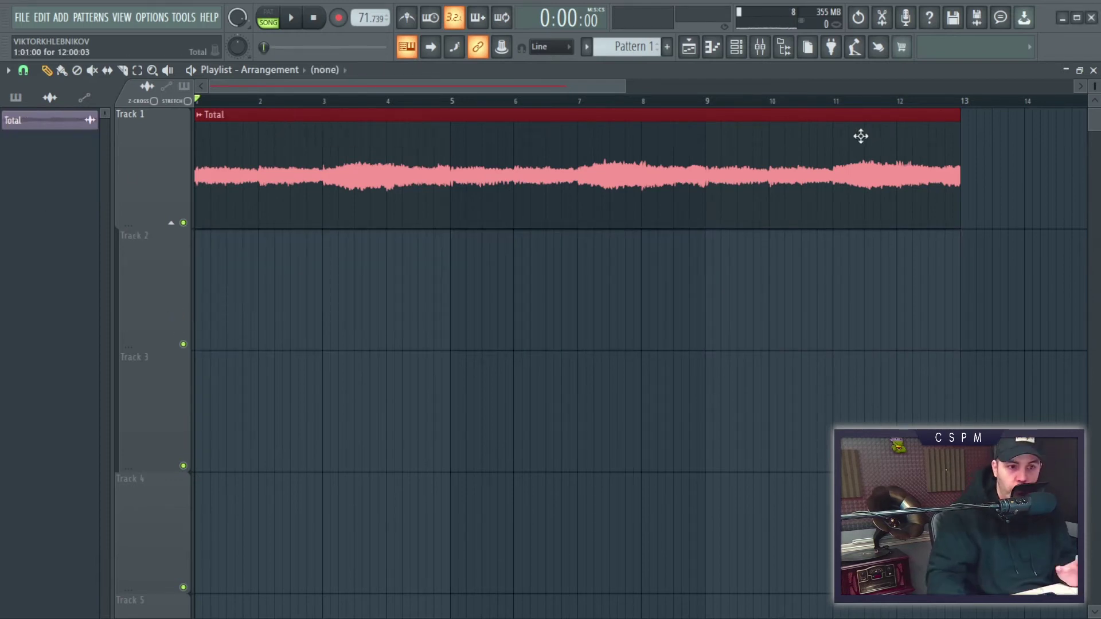
Play the Total clip from its start, from bar 5 and from bar 9 to compare the three pitched sections.
key("space")
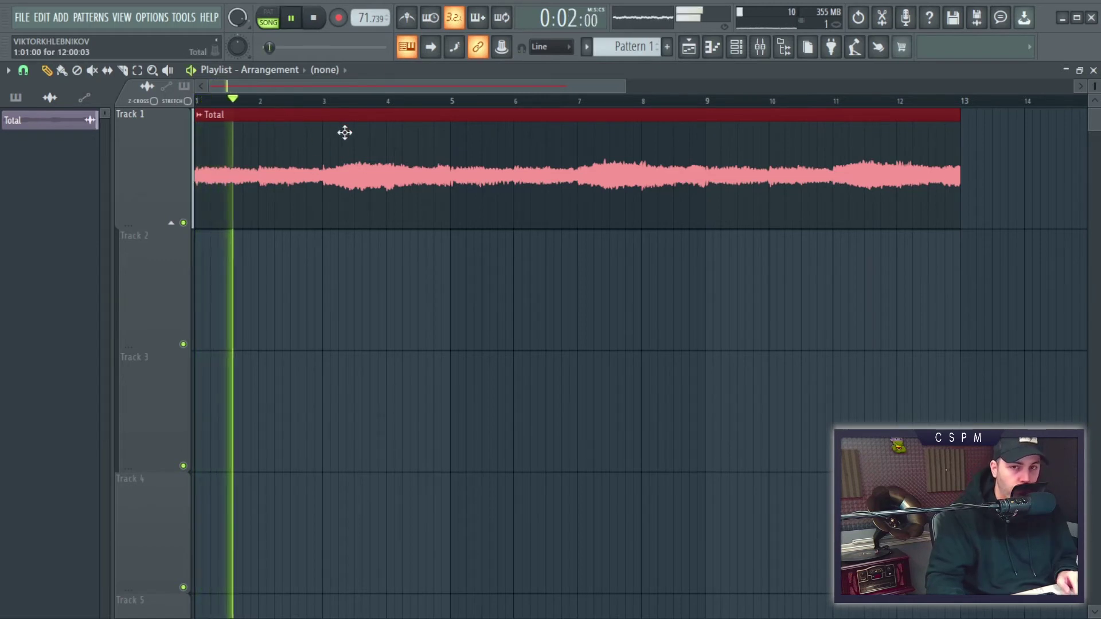
left_click(25, 71)
left_click(29, 107)
left_click(450, 102)
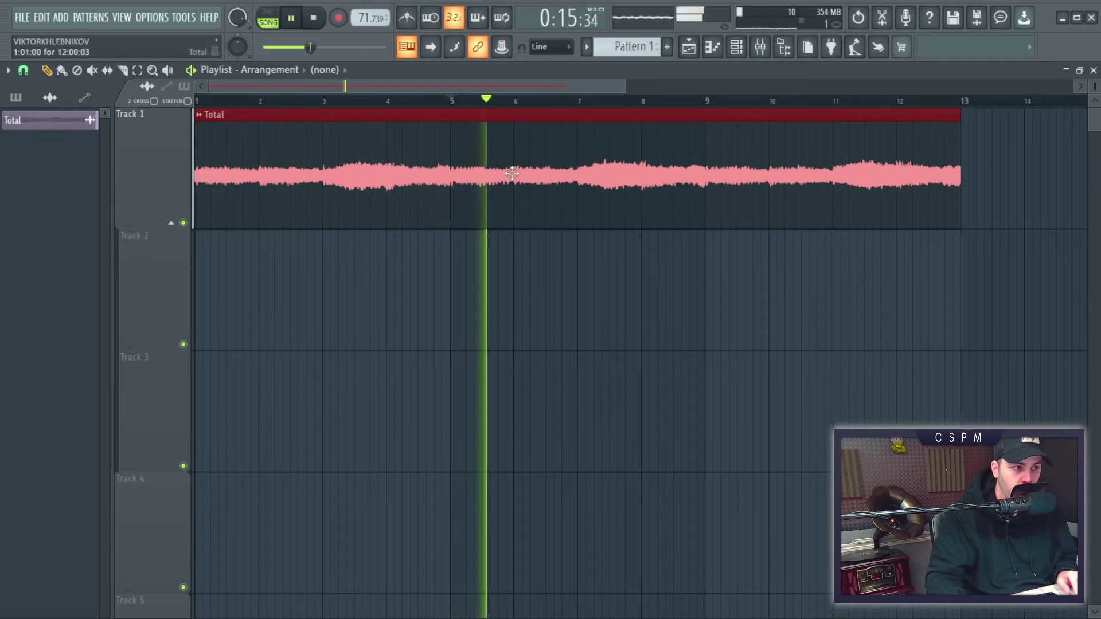
key("space")
left_click(706, 104)
key("space")
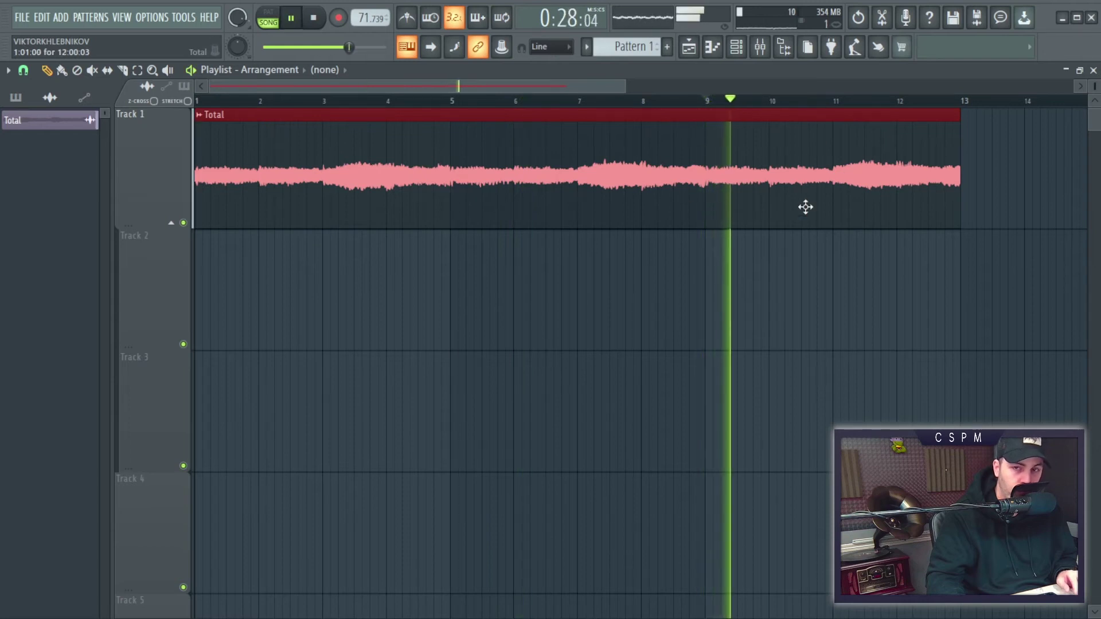
left_click(315, 19)
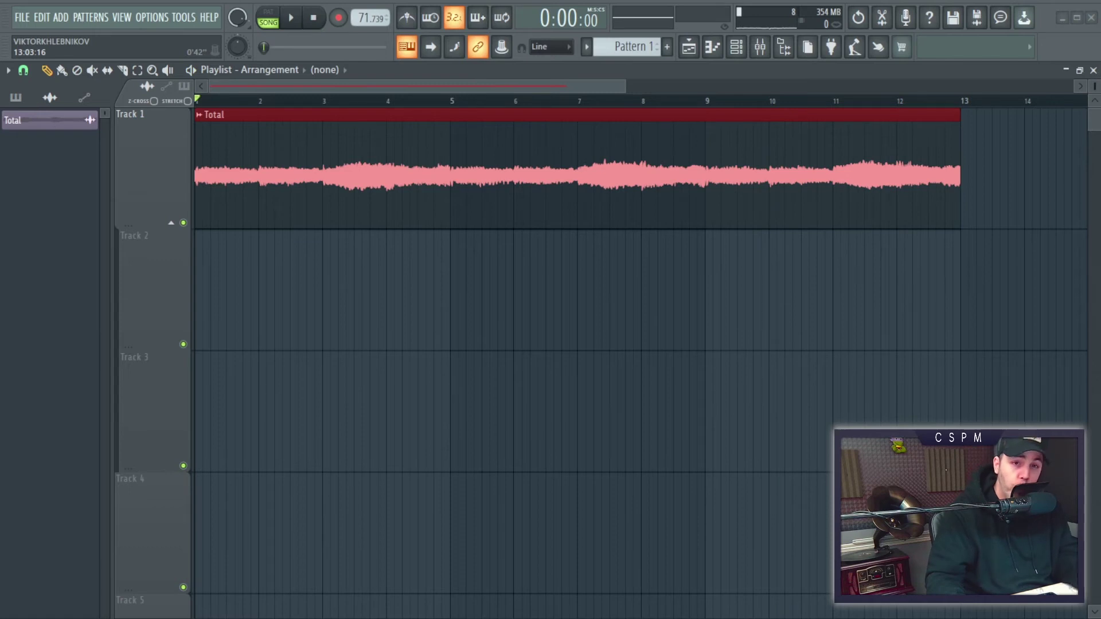
Open the Total clip's sample in the Edison audio editor.
double_click(581, 168)
right_click(282, 482)
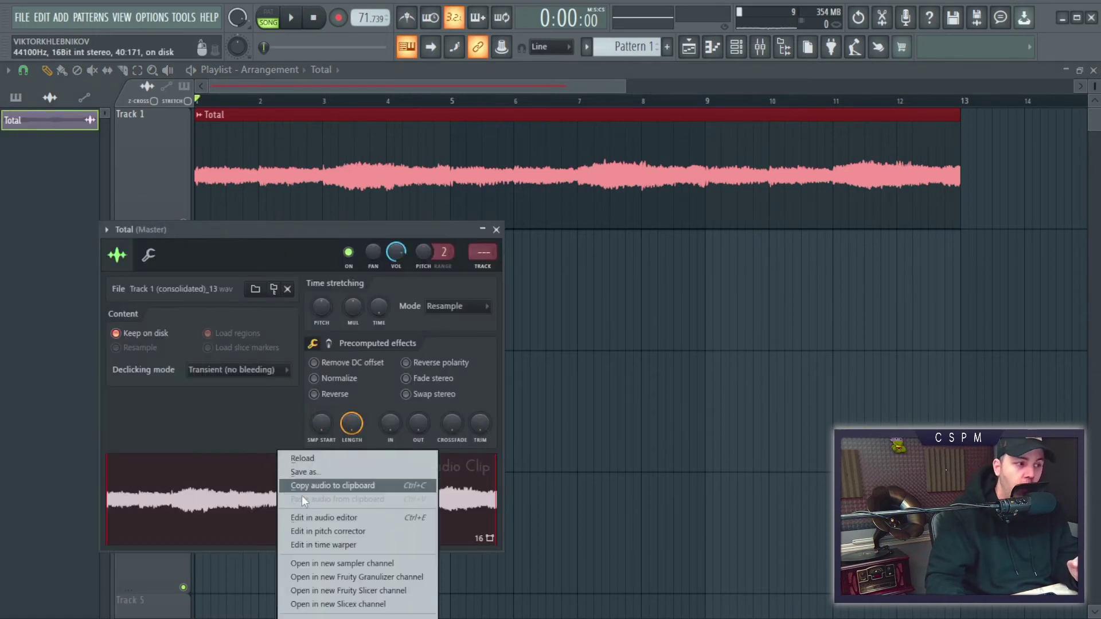
left_click(318, 518)
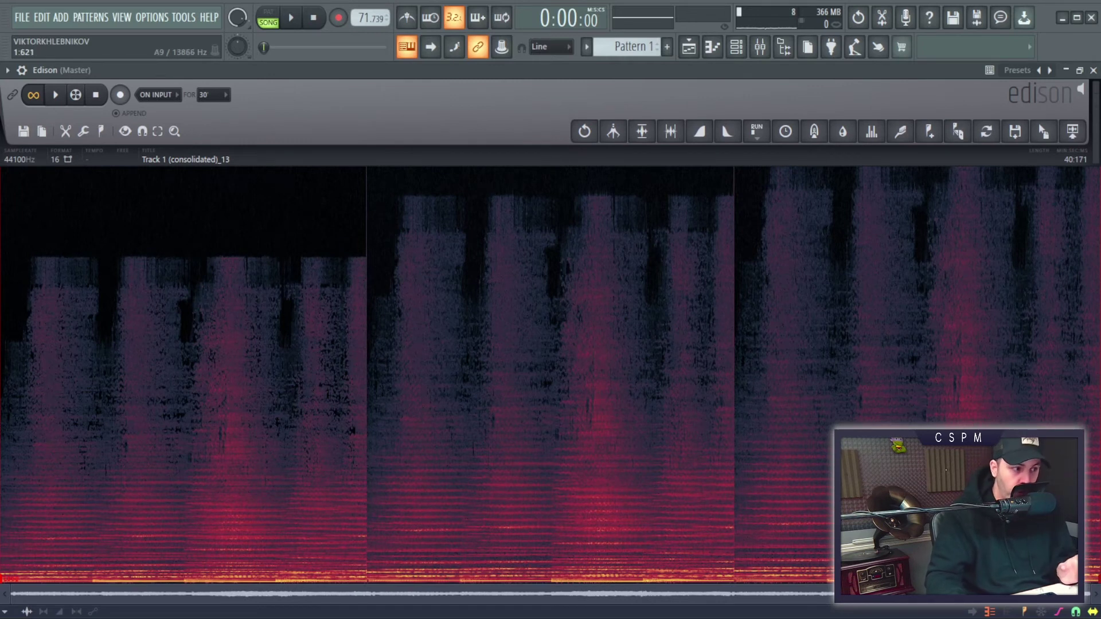
Add twelve markers across the consolidated sample while it plays, starting at its beginning and placing one per bar.
left_click(929, 131)
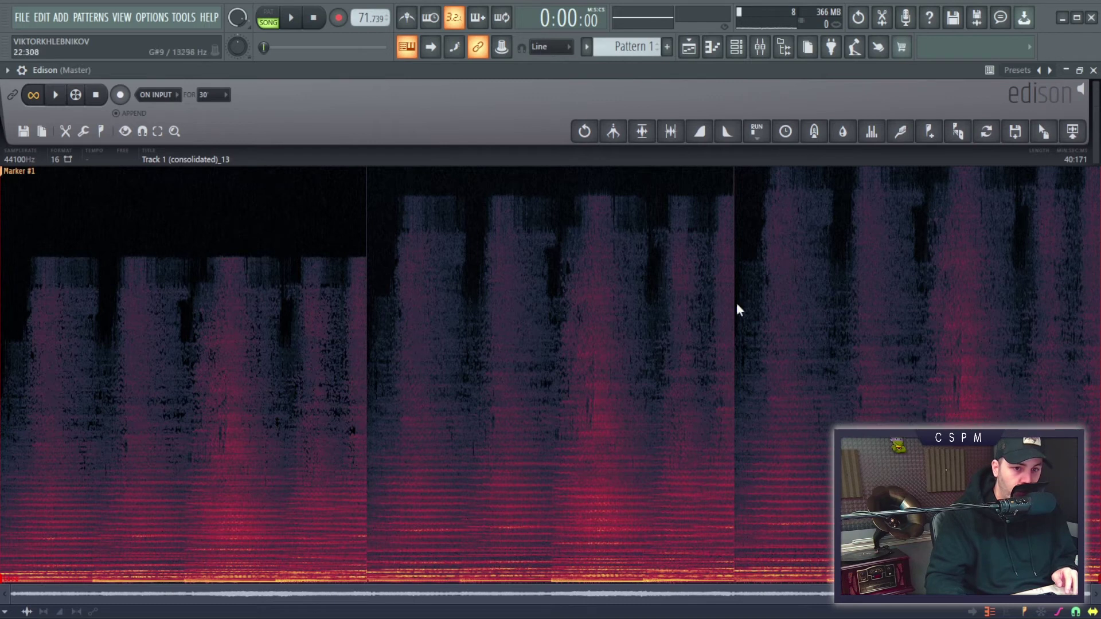
key("space")
left_click(929, 131)
left_click(929, 131)
left_click(928, 131)
left_click(929, 132)
left_click(929, 131)
left_click(928, 131)
left_click(929, 131)
left_click(929, 131)
left_click(929, 131)
left_click(928, 132)
left_click(928, 131)
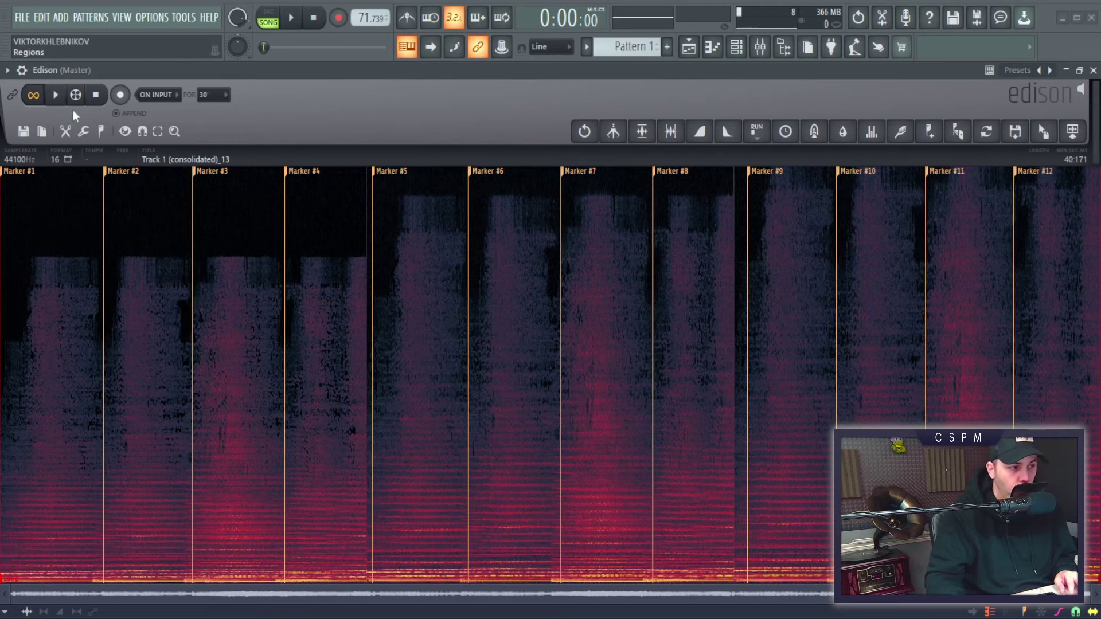
Check that snapping is set to zero-crossing and move the markers onto the bar starts in the spectrogram.
left_click(142, 132)
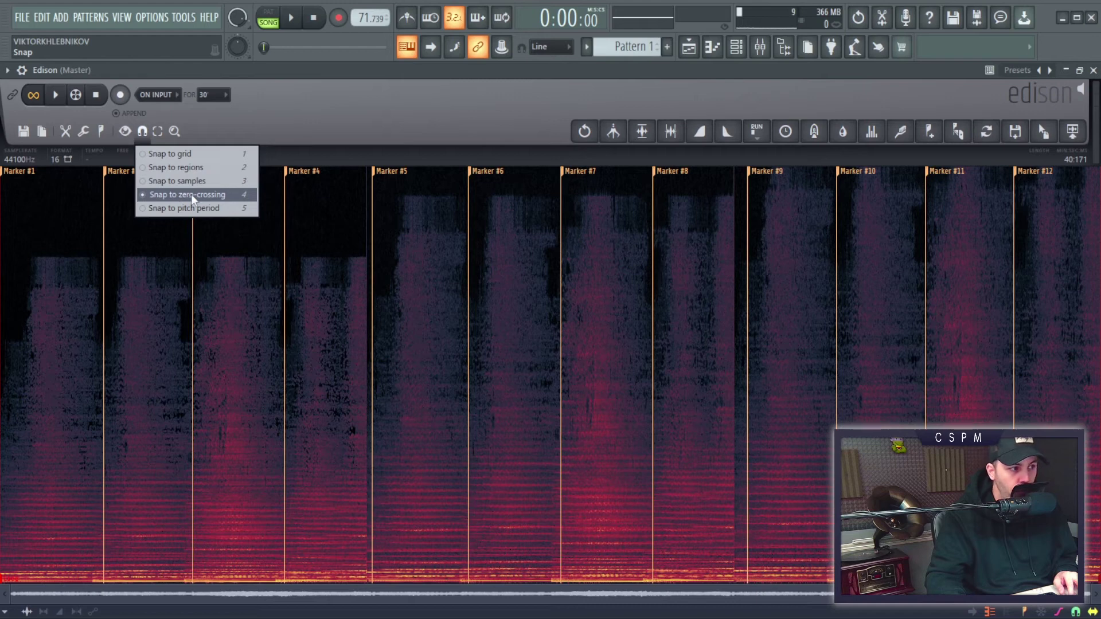
left_click(398, 95)
left_click_drag(1083, 590, 345, 588)
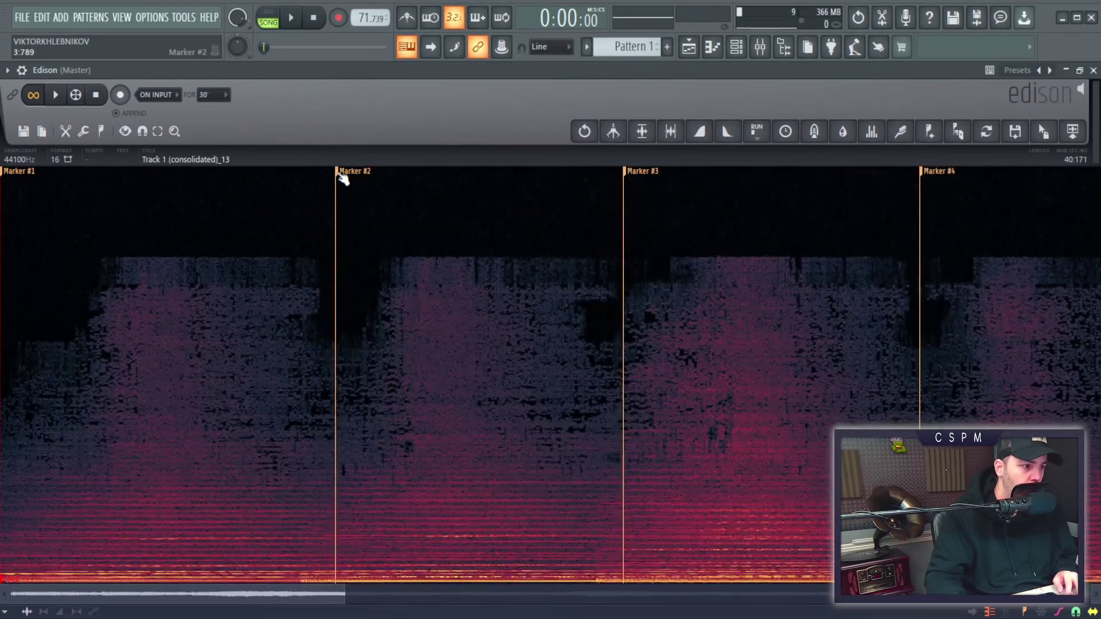
scroll(801, 320, "down", 5)
Insert a Slicex channel in the channel rack and load the marked consolidated sample into its deck A.
left_click(737, 47)
right_click(421, 302)
mouse_move(458, 414)
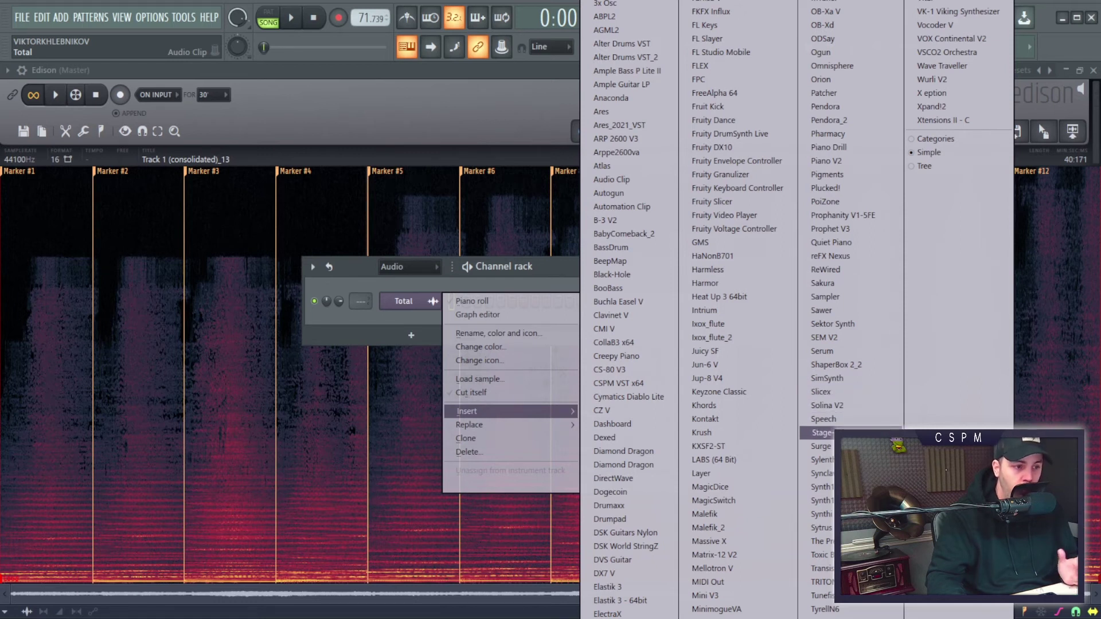
left_click(883, 391)
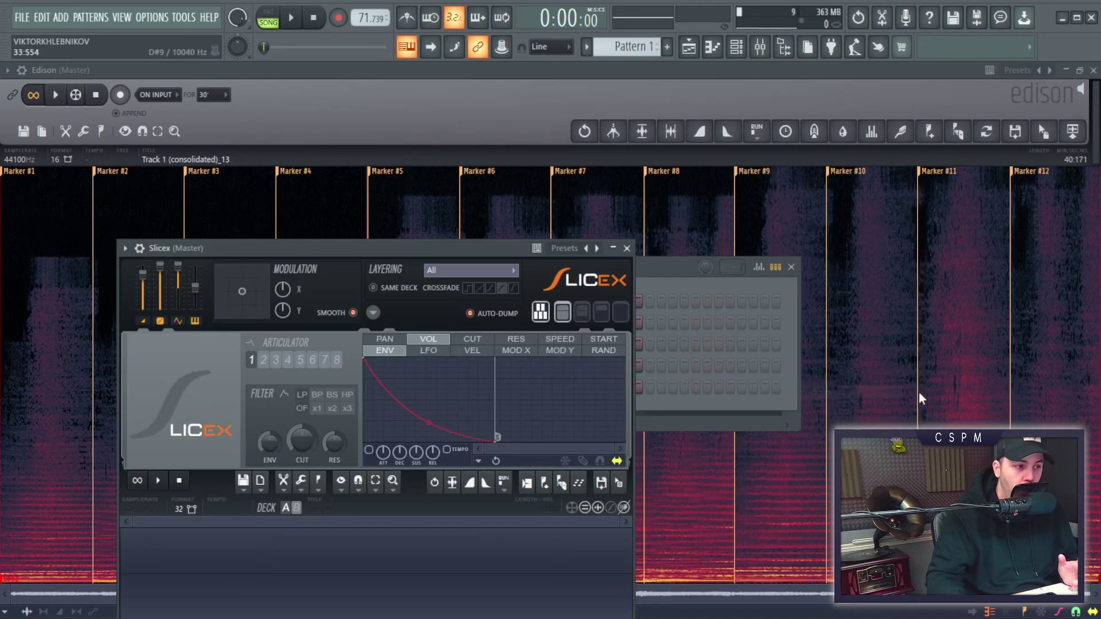
left_click_drag(426, 252, 469, 158)
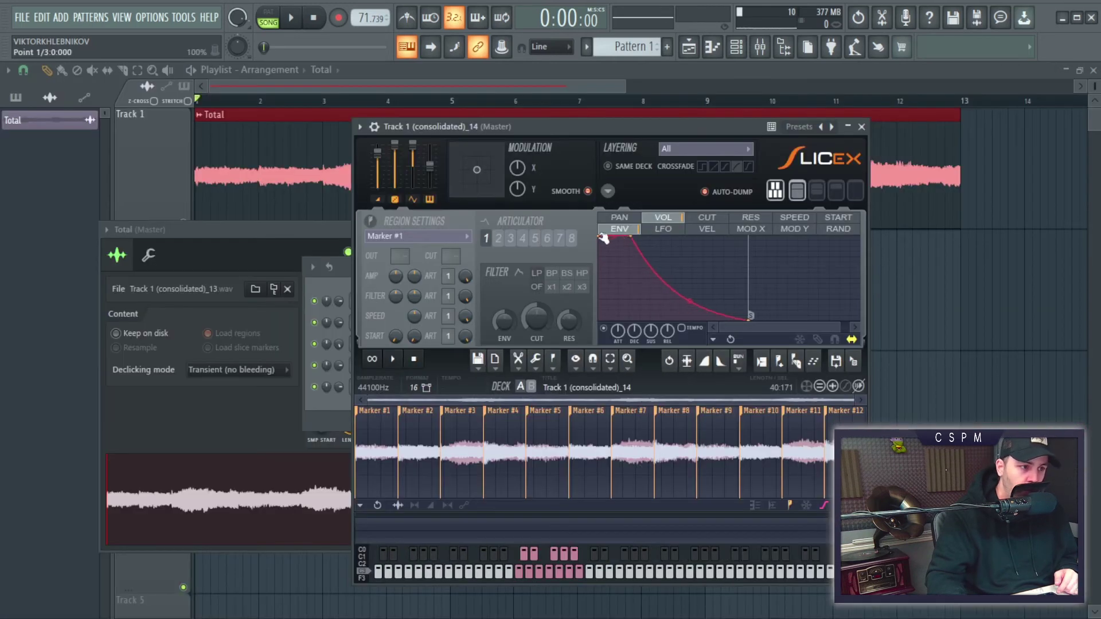
Reshape the Slicex volume envelope to start at zero, rise almost instantly to full level and hold there much longer before fading.
left_click_drag(604, 239, 596, 351)
left_click_drag(635, 238, 604, 227)
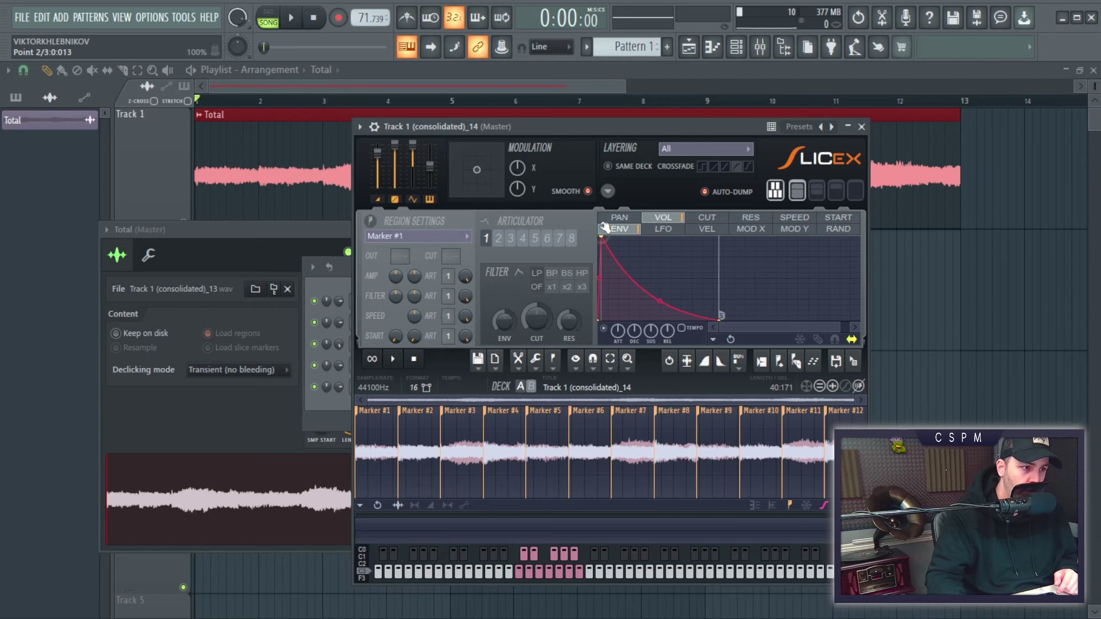
right_click(645, 289)
left_click_drag(645, 289, 786, 209)
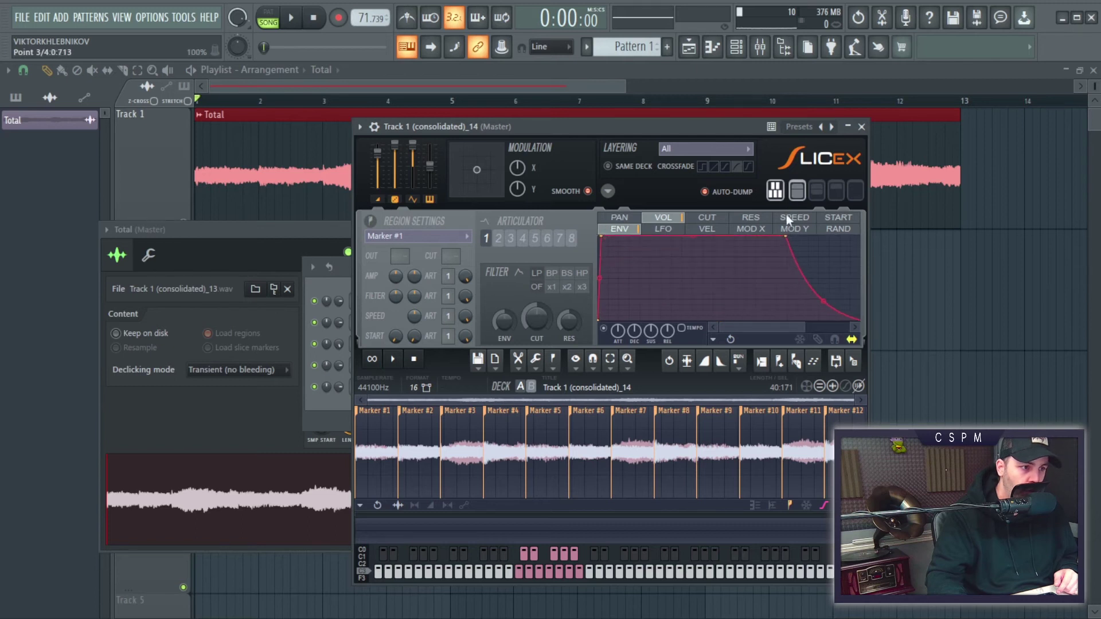
left_click_drag(806, 327, 1068, 336)
Open the Track 1 (consolidated)_14 channel in the piano roll and delete all its slice notes.
left_click_drag(373, 252, 642, 253)
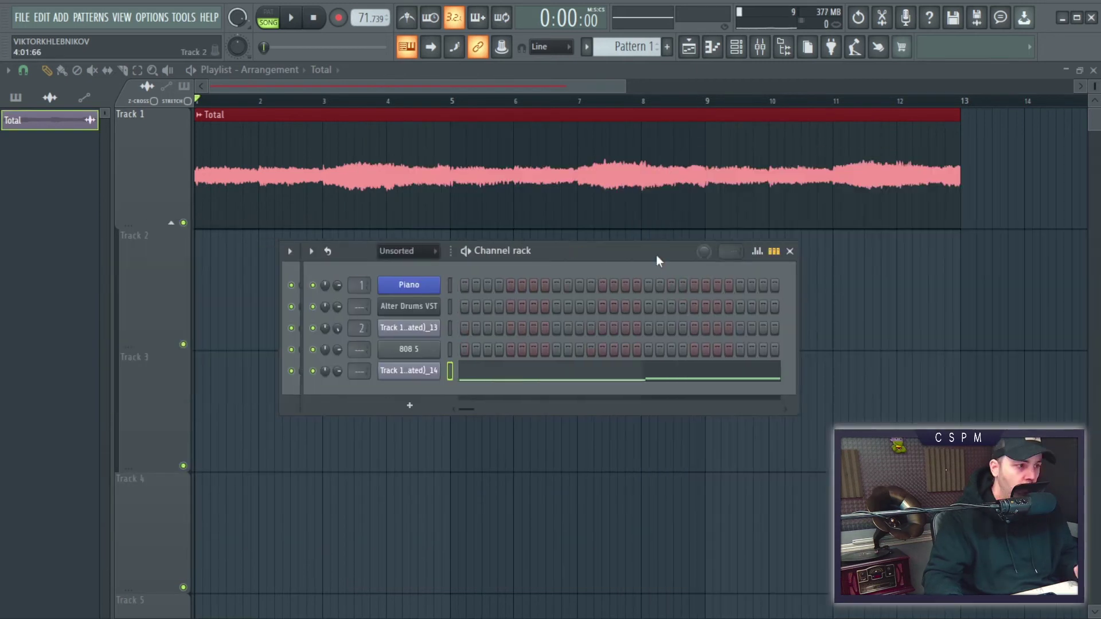
key("F7")
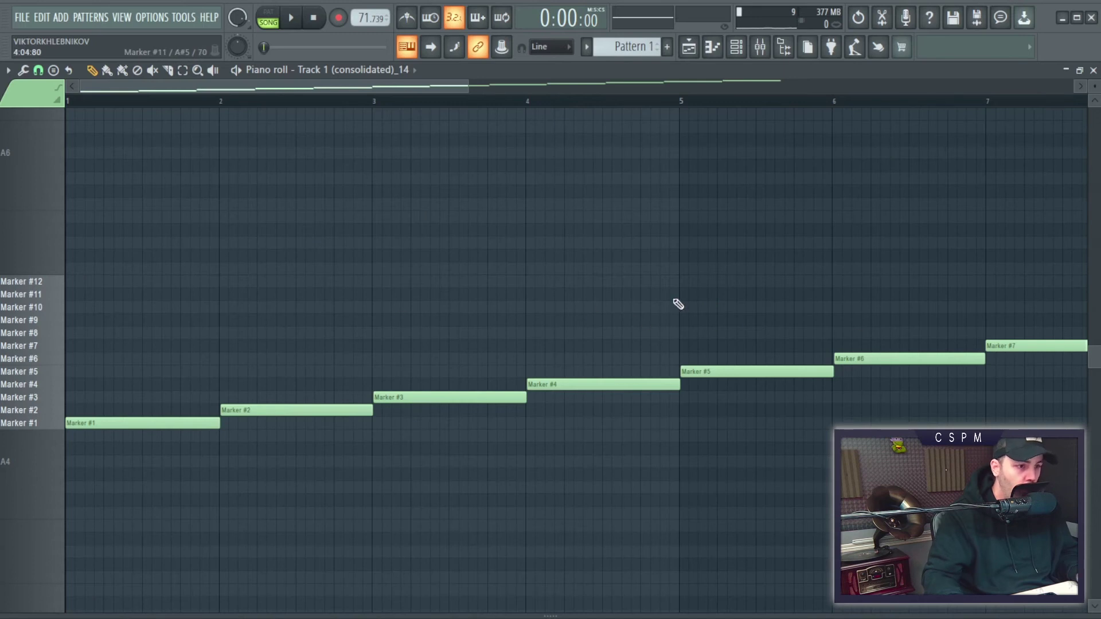
key("ctrl+a")
key("Delete")
Draw a rising series of overlapping half-bar notes from Marker #1 through Marker #11 to audition the slices, and clear them again.
left_click(80, 423)
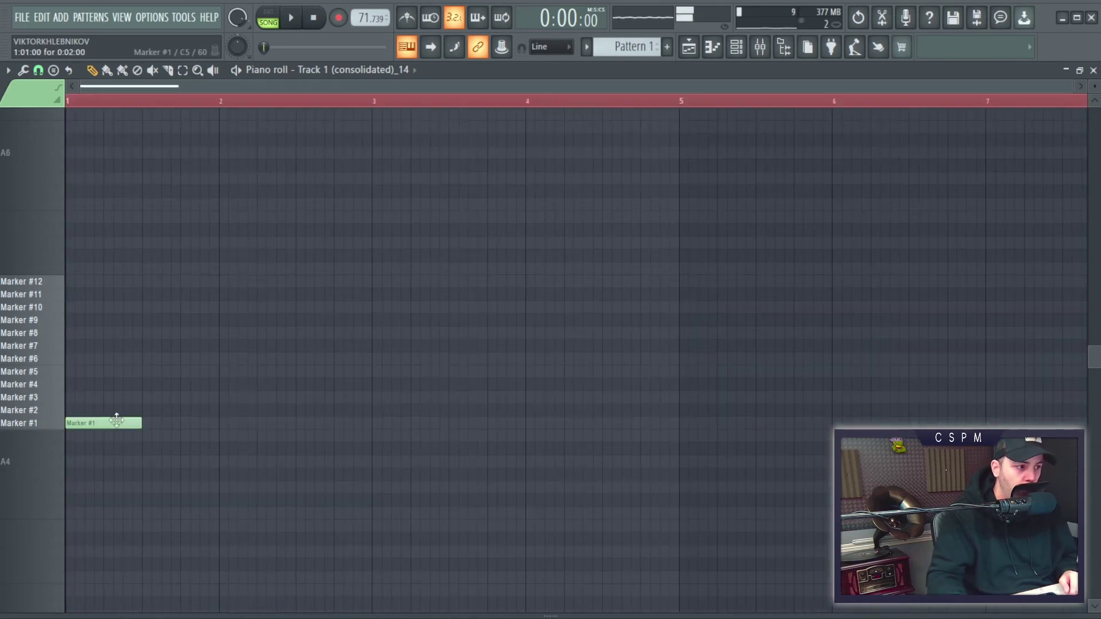
left_click(138, 410)
left_click(203, 397)
left_click(238, 384)
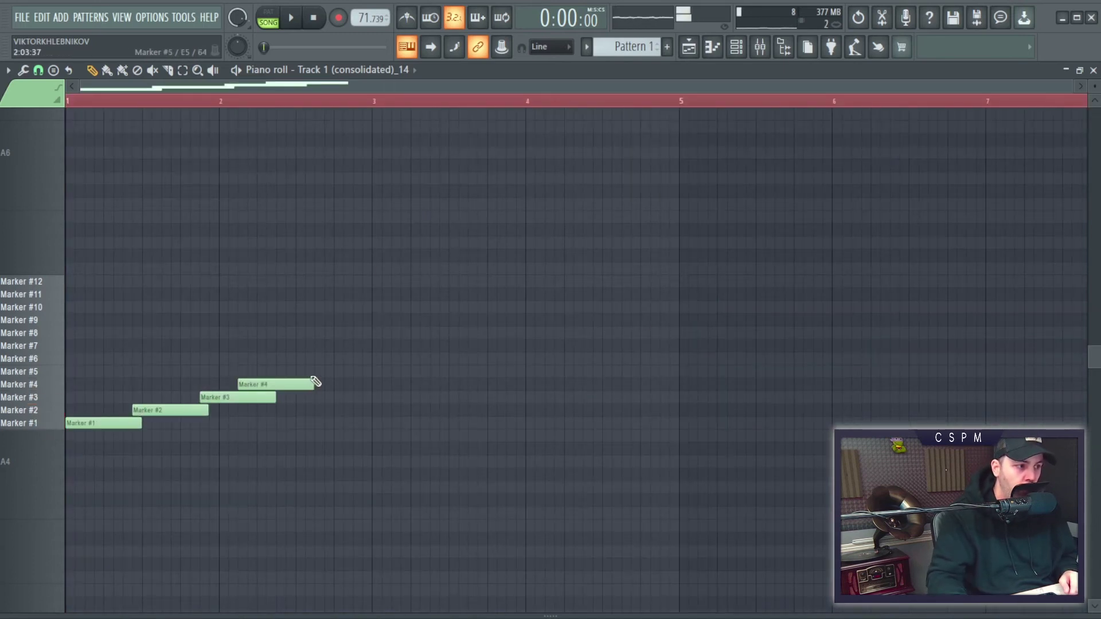
left_click(317, 372)
left_click(346, 359)
left_click(406, 346)
left_click(436, 333)
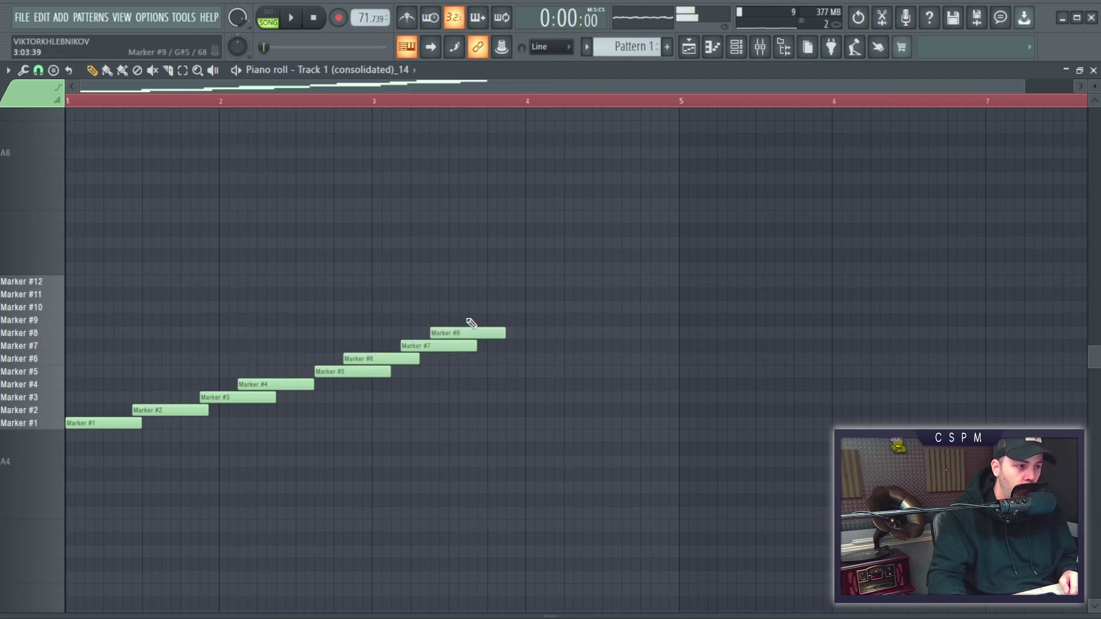
left_click(473, 320)
left_click(493, 307)
left_click(548, 295)
mouse_move(544, 294)
left_mouse_down()
mouse_move(414, 346)
mouse_move(457, 397)
left_mouse_up()
left_click(1093, 69)
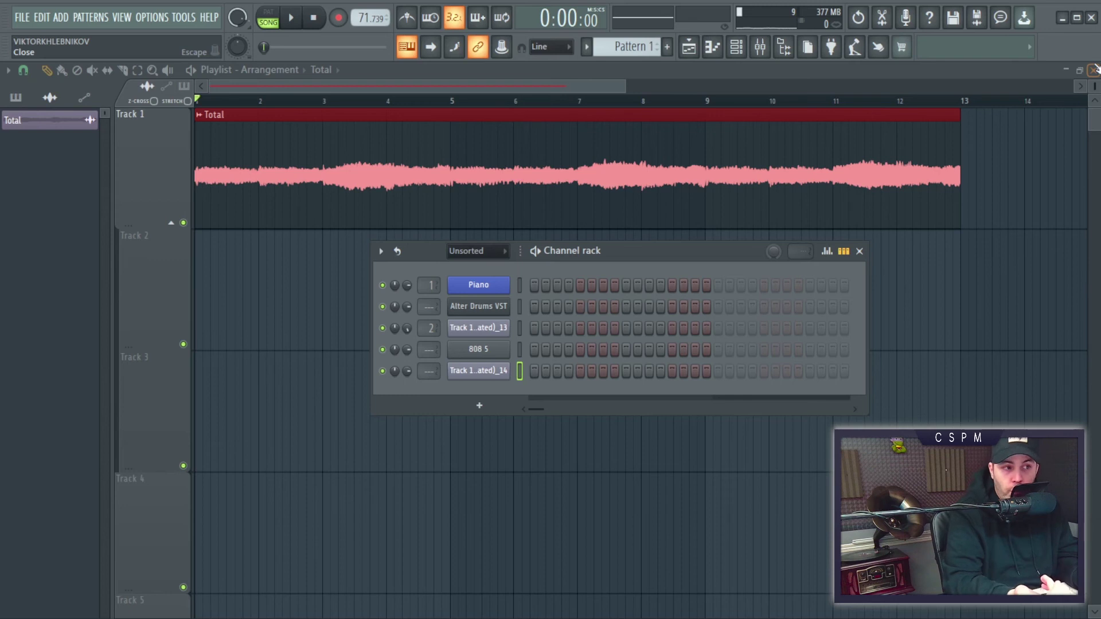
Display all channels for Pattern 2 and open the Track 1 (consolidated)_13 channel's slice notes in the piano roll.
left_click(475, 251)
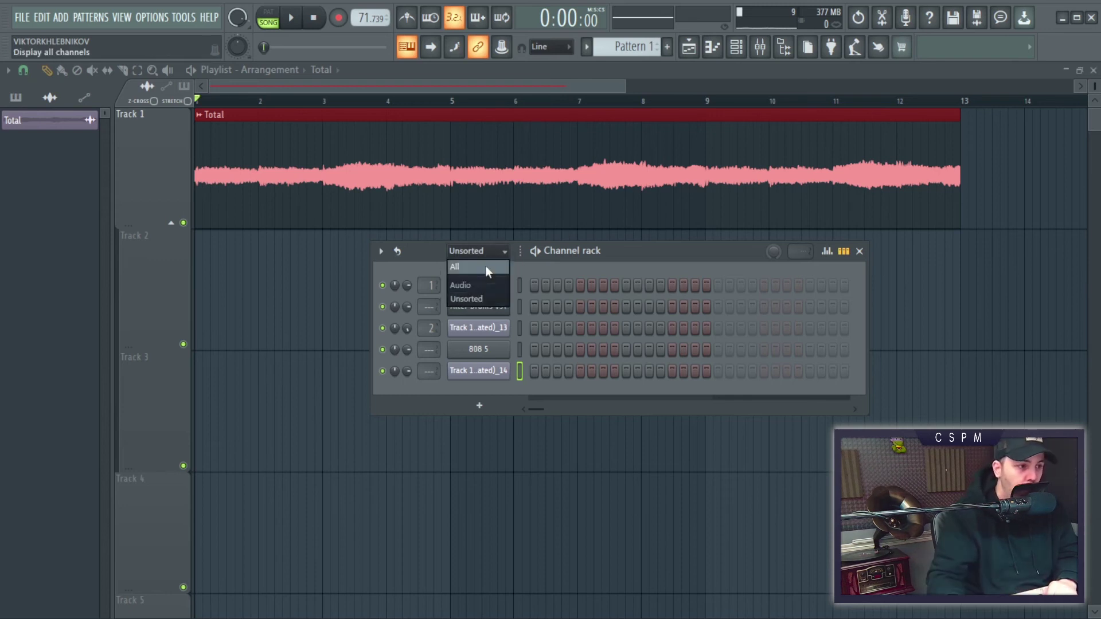
left_click(492, 264)
left_click_drag(634, 47, 634, 40)
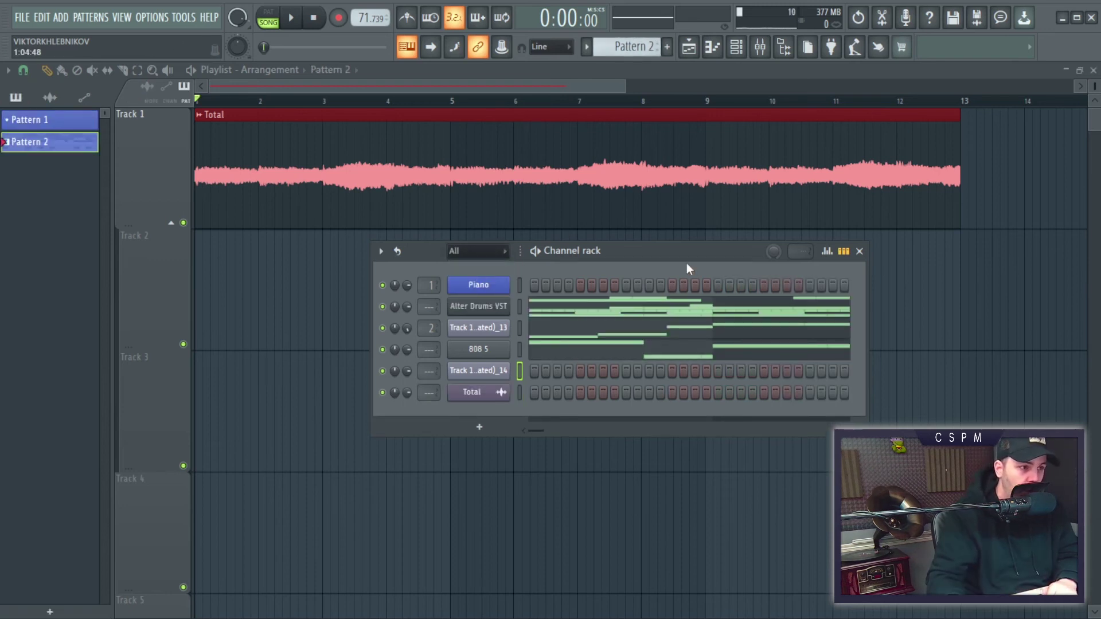
left_click_drag(688, 269, 642, 263)
left_click(500, 325)
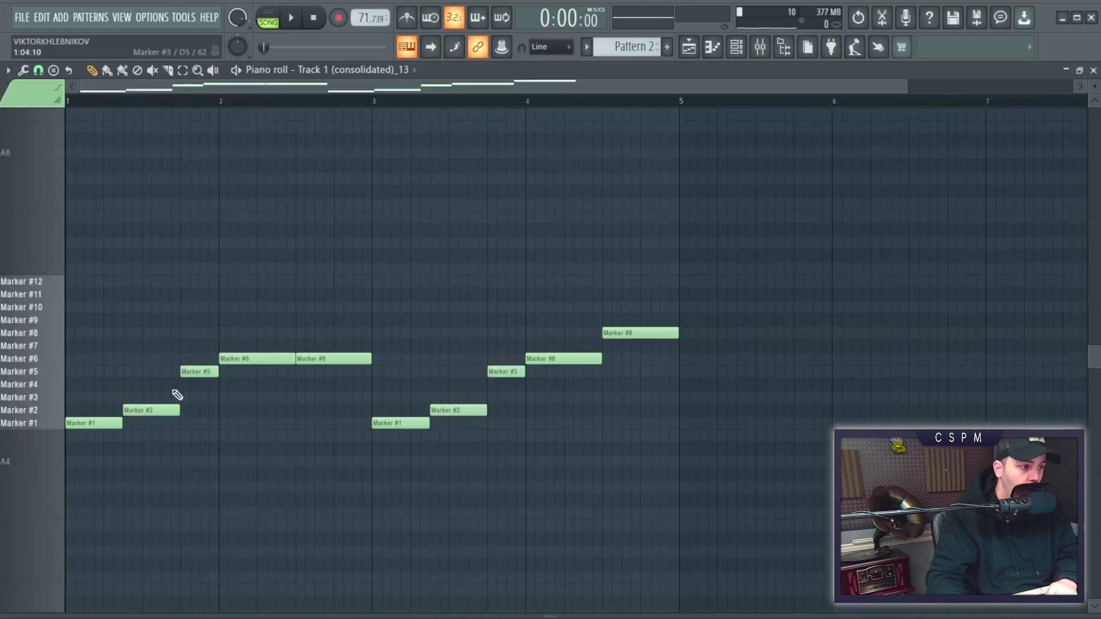